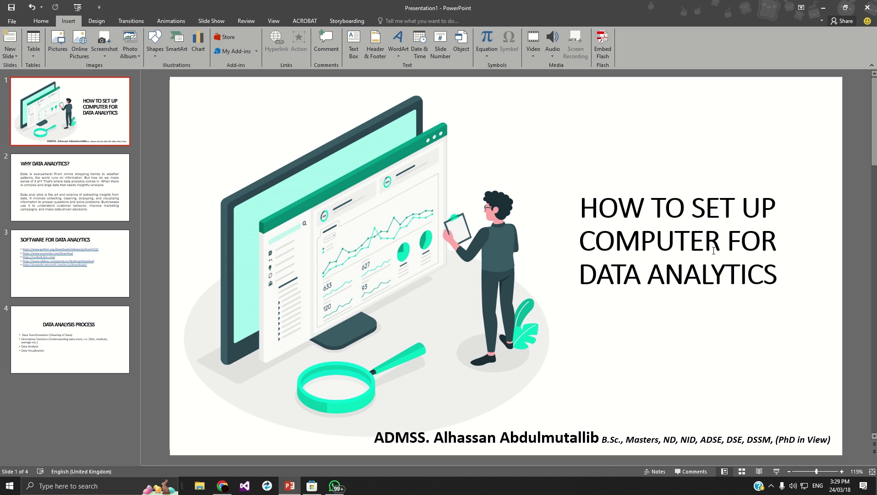
pyautogui.scroll(-1, 713, 251)
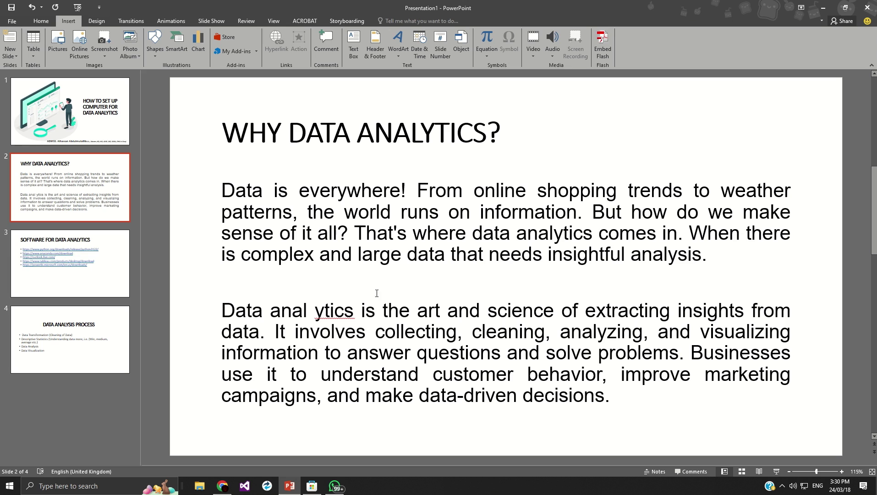
# Step: Remove the stray space so the second paragraph reads 'Data analytics is the art and science…'
pyautogui.click(316, 312)
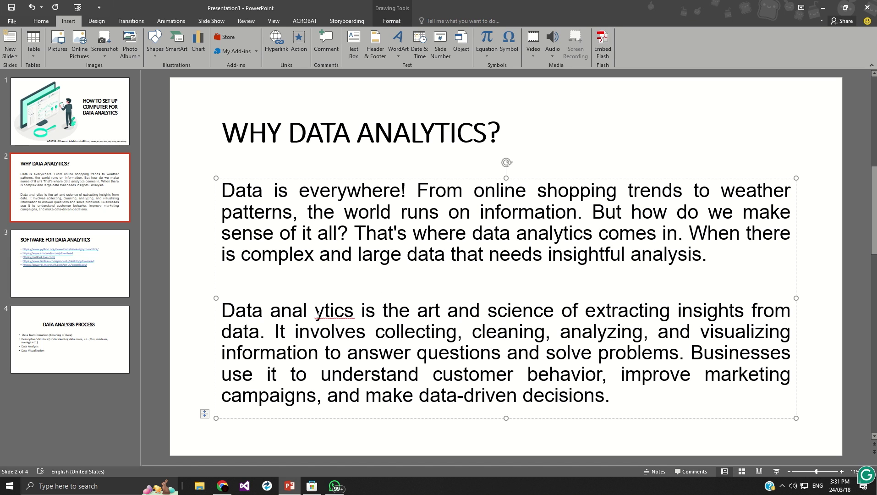
pyautogui.press('BackSpace')
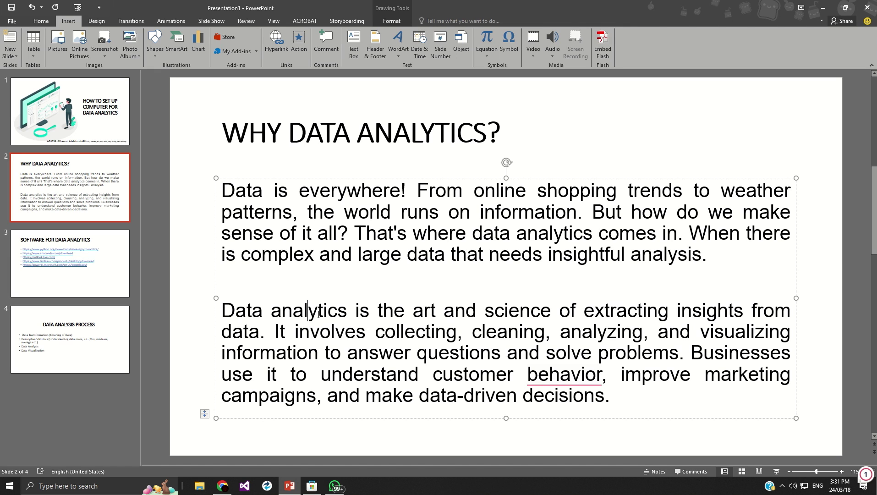
pyautogui.press('Down')
# Step: Go to slide 3, 'SOFTWARE FOR DATA ANALYTICS', using the slide thumbnail pane
pyautogui.click(58, 234)
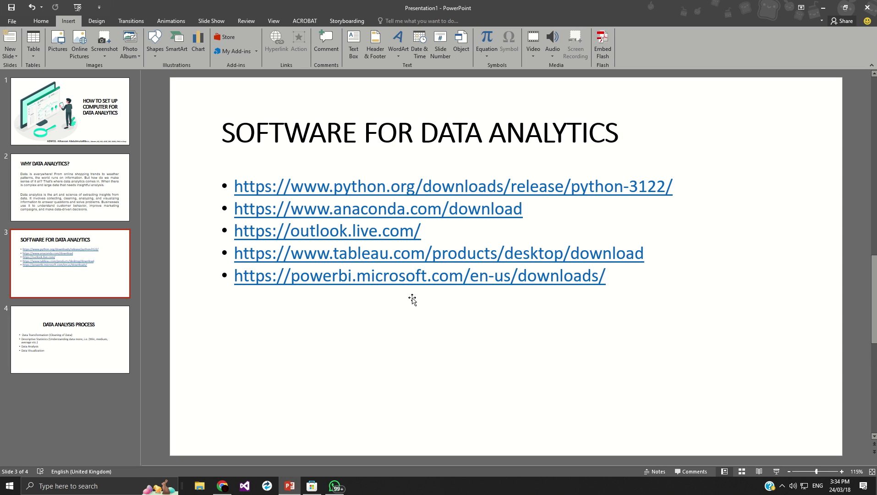
# Step: Move the browser window aside and select the Anaconda download link text on the slide
pyautogui.hotkey('alt', 'Tab')
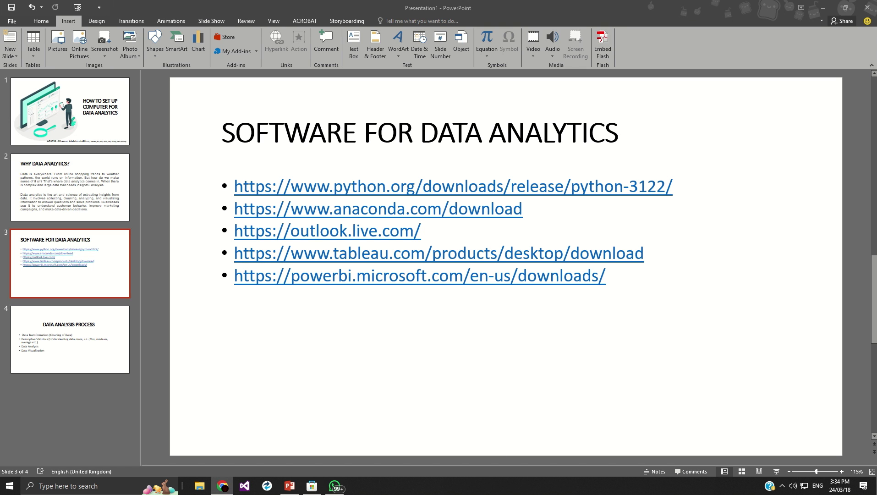
pyautogui.moveTo(2, 138); pyautogui.dragTo(743, 273)
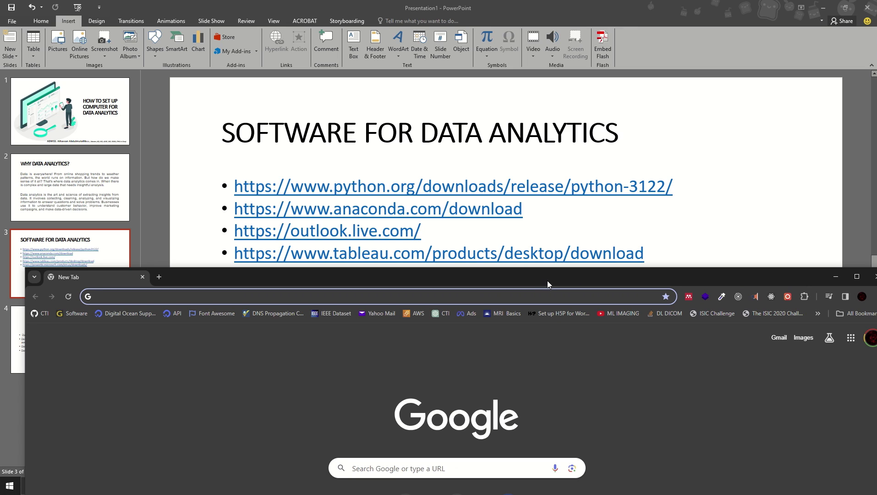
pyautogui.click(497, 242)
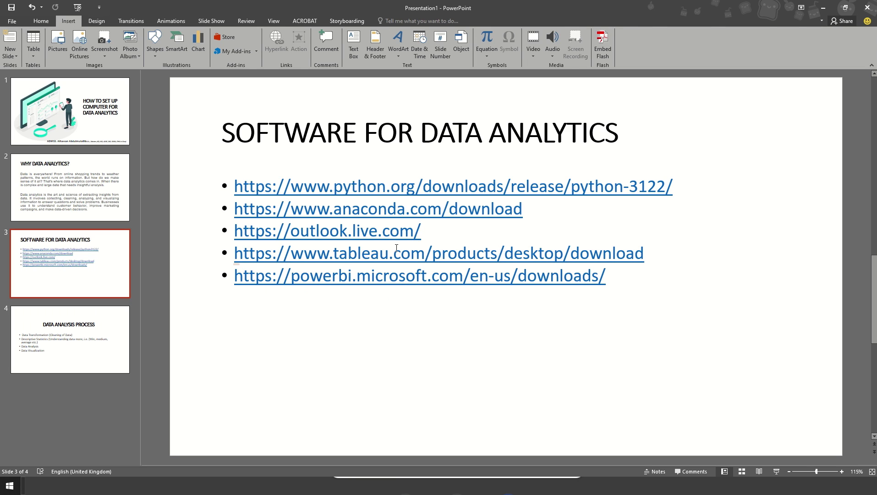
pyautogui.moveTo(525, 214); pyautogui.dragTo(234, 209)
pyautogui.hotkey('ctrl', 'c')
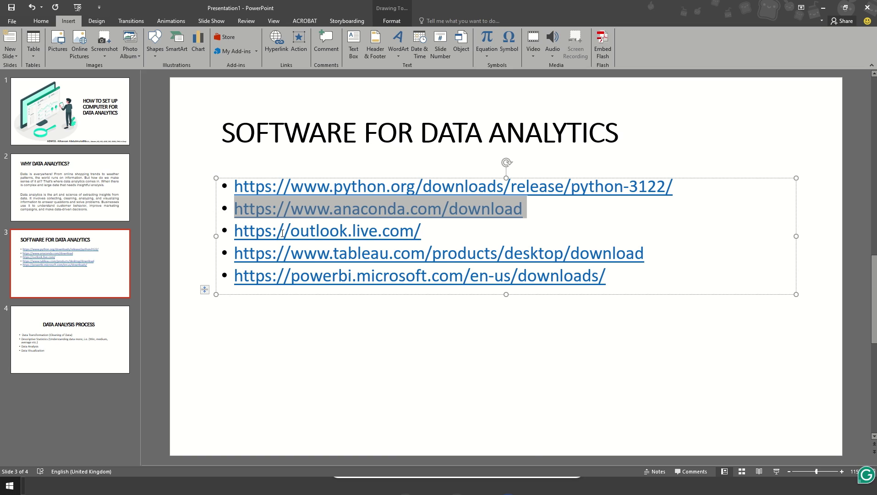
pyautogui.click(532, 388)
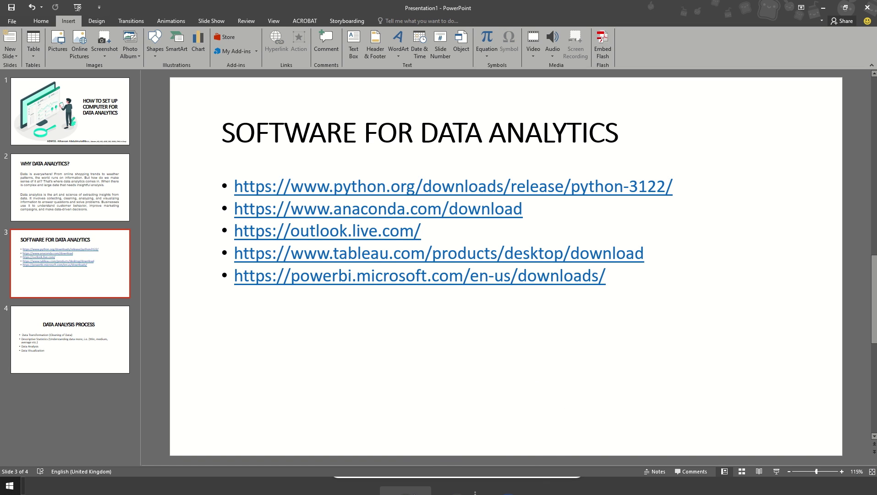
# Step: Bring the Chrome New Tab window to the front from the taskbar
pyautogui.press('super')
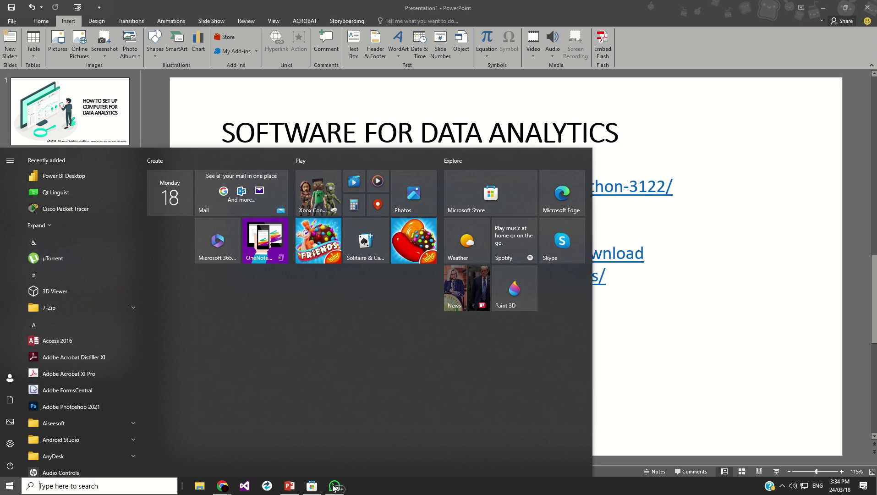
pyautogui.moveTo(223, 488)
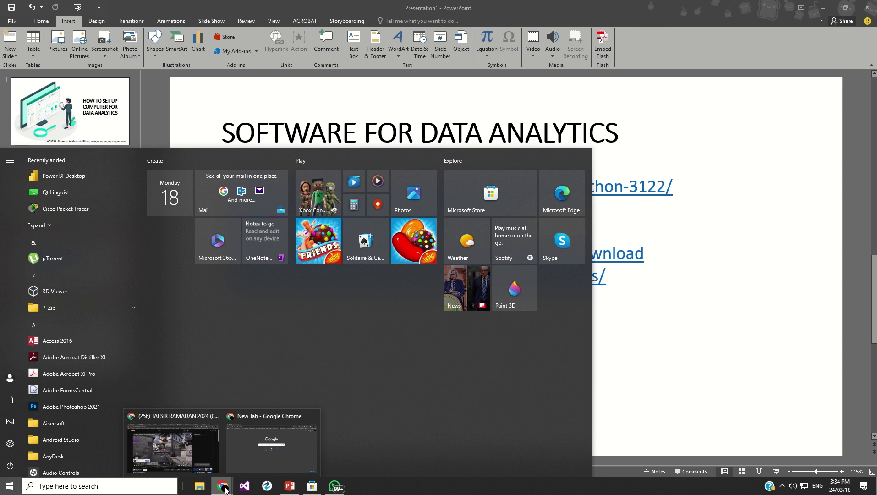
pyautogui.click(278, 467)
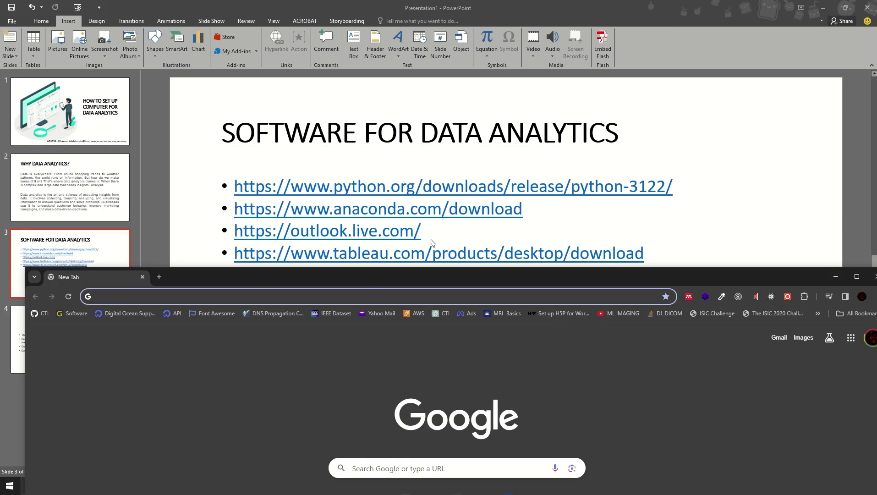
# Step: Maximize Chrome, load the pasted anaconda.com/download page, then switch to the Data Analytics folder
pyautogui.doubleClick(448, 276)
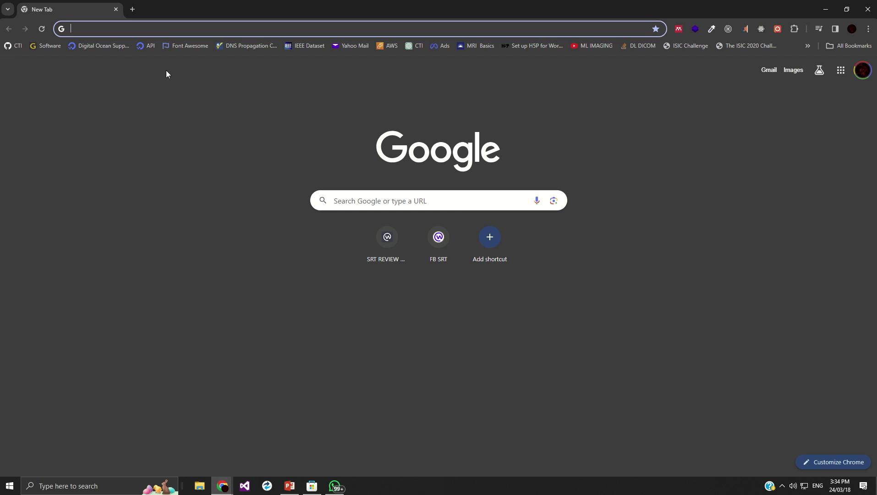
pyautogui.hotkey('ctrl', 'v')
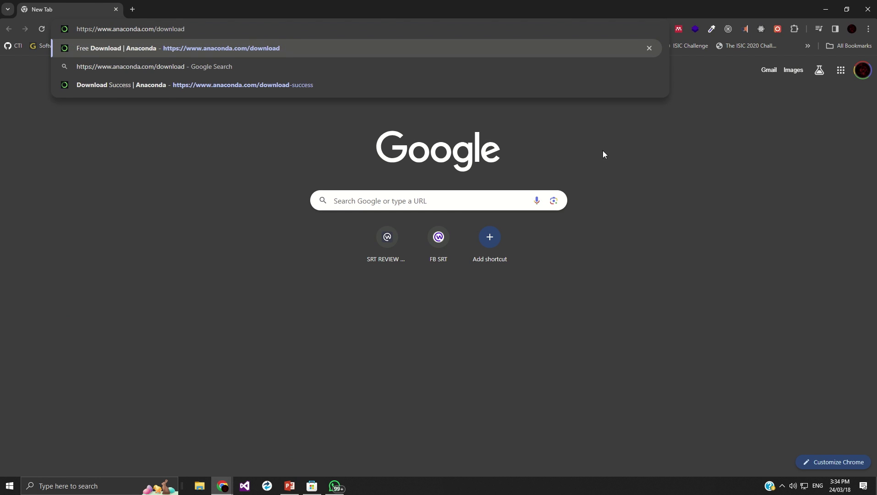
pyautogui.press('Return')
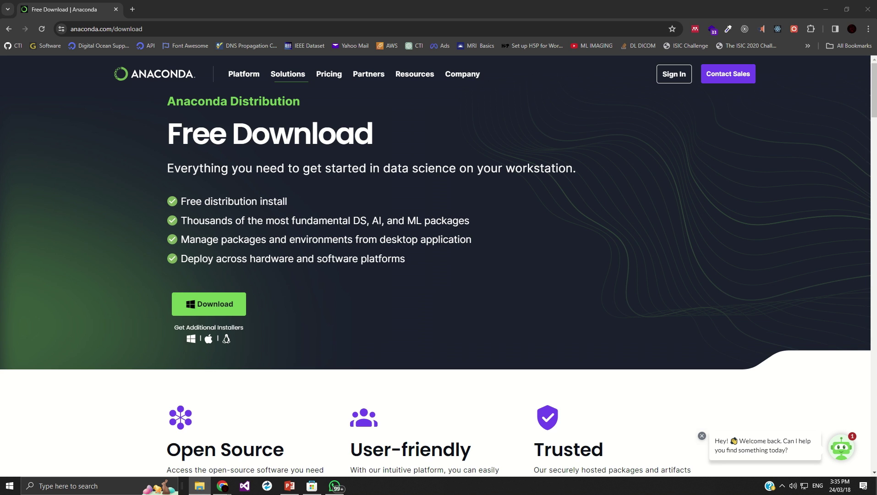
pyautogui.hotkey('alt', 'Tab')
# Step: Maximize the folder, launch the Anaconda3 installer, accept the licence and choose Just Me
pyautogui.doubleClick(223, 11)
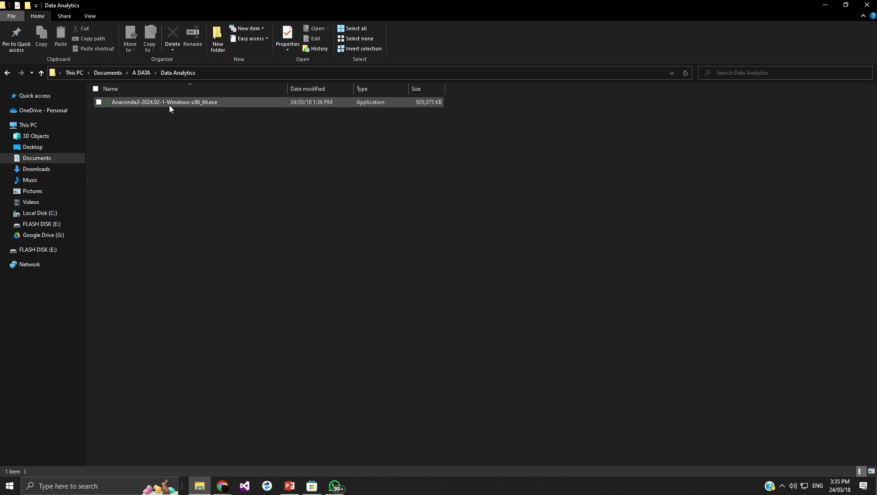
pyautogui.doubleClick(169, 102)
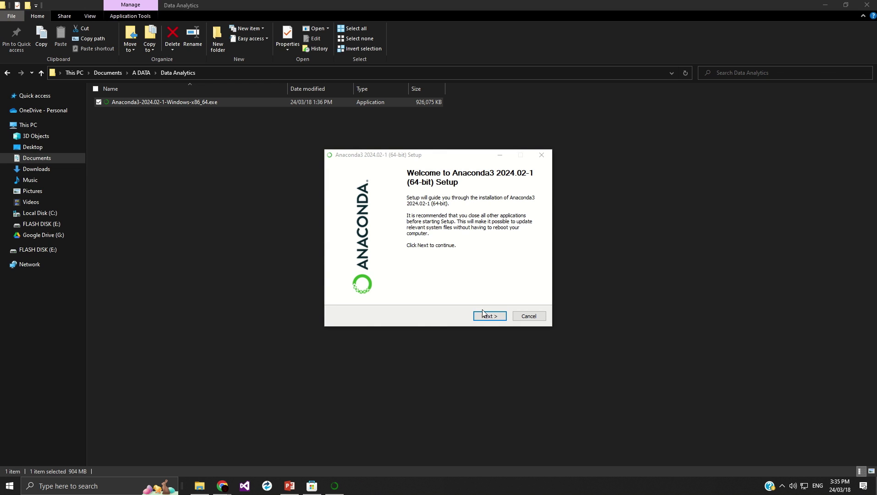
pyautogui.click(487, 317)
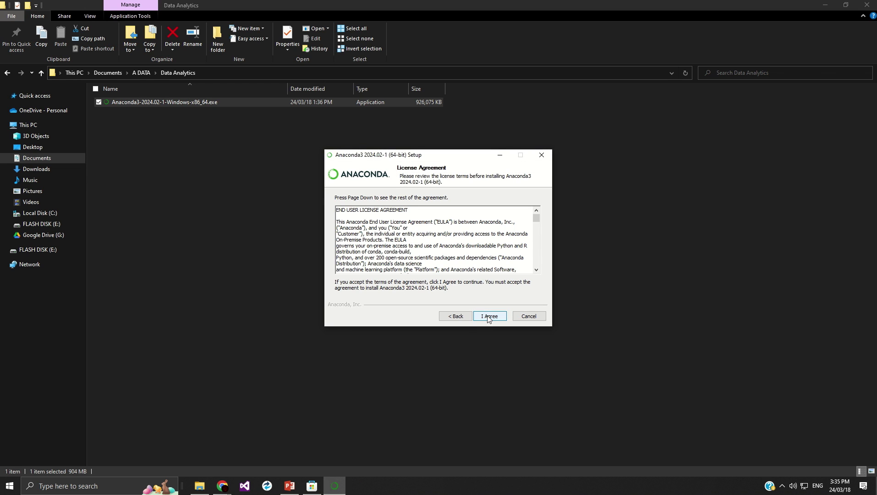
pyautogui.click(489, 317)
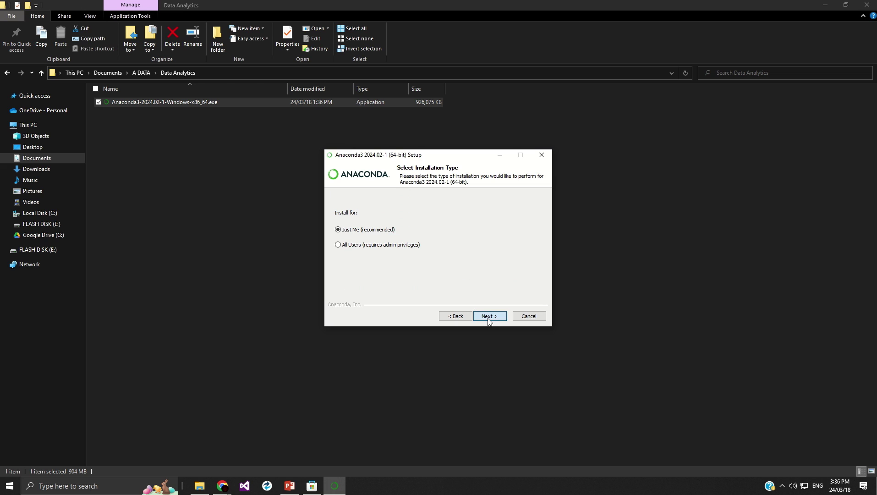
pyautogui.click(489, 321)
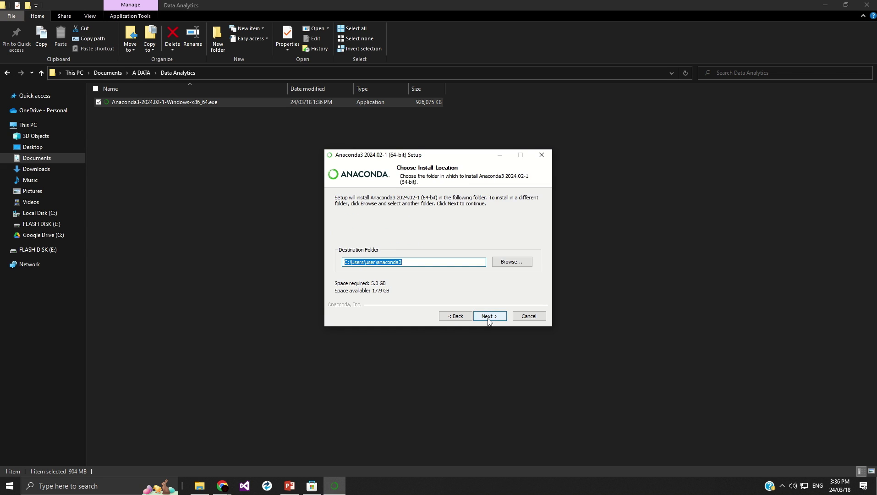
# Step: Install Anaconda to the default folder, then select the outlook.live.com link on the PowerPoint slide
pyautogui.click(489, 320)
pyautogui.click(489, 320)
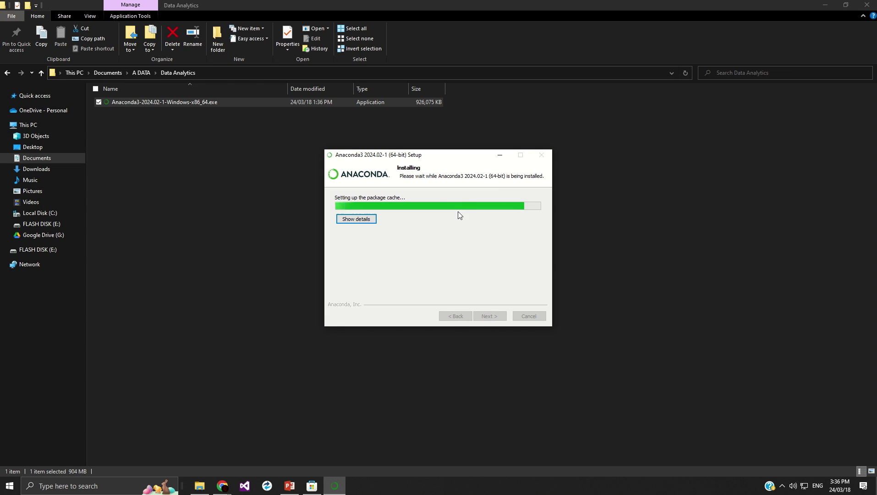
pyautogui.moveTo(289, 485)
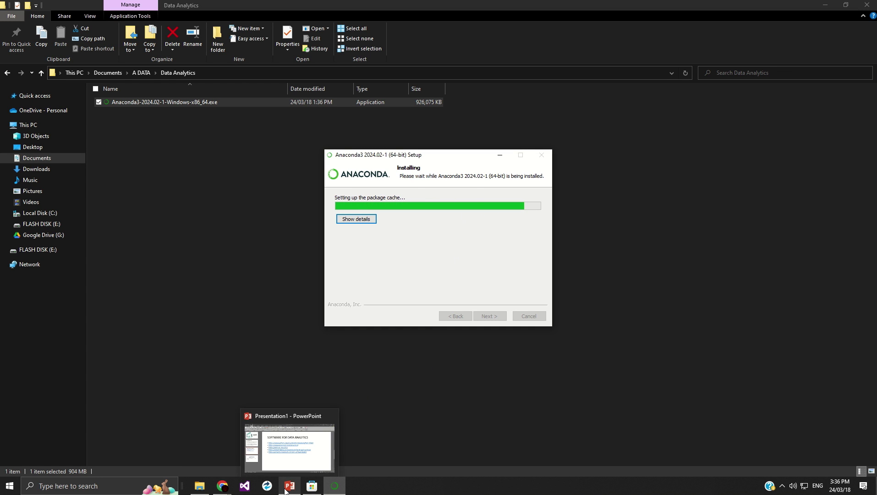
pyautogui.click(290, 461)
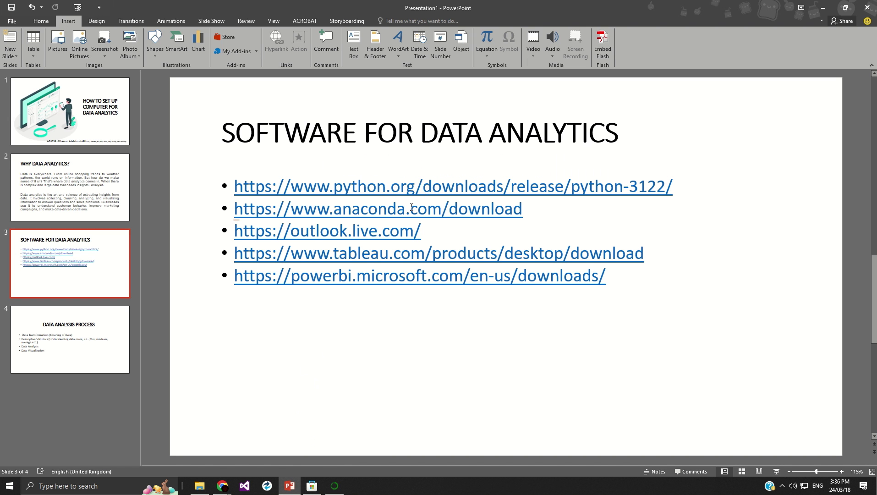
pyautogui.moveTo(421, 232); pyautogui.dragTo(229, 235)
pyautogui.hotkey('ctrl', 'c')
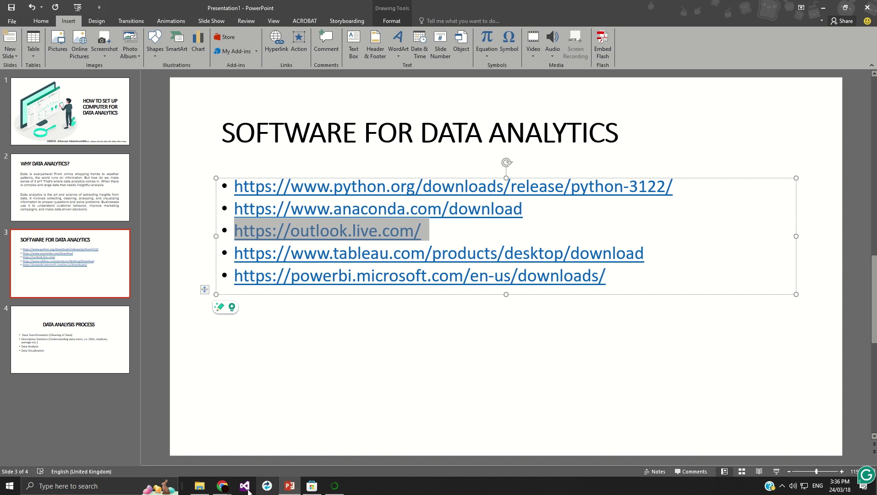
# Step: Open the copied outlook.live.com address in a new Chrome tab beside the Anaconda page
pyautogui.moveTo(222, 487)
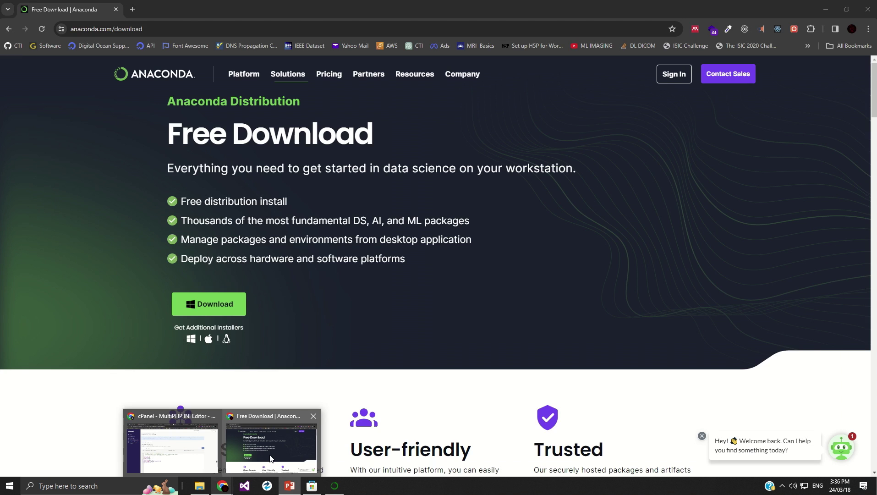
pyautogui.click(270, 458)
pyautogui.click(133, 9)
pyautogui.click(130, 28)
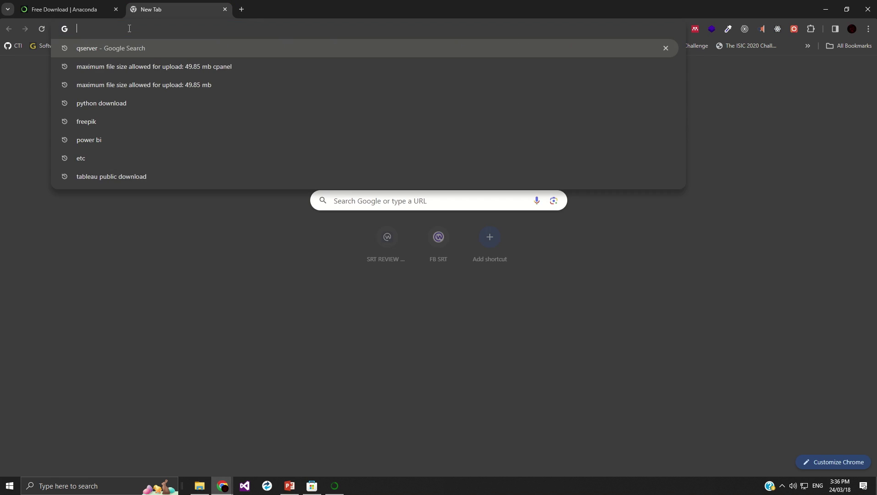
pyautogui.hotkey('ctrl', 'v')
pyautogui.press('Return')
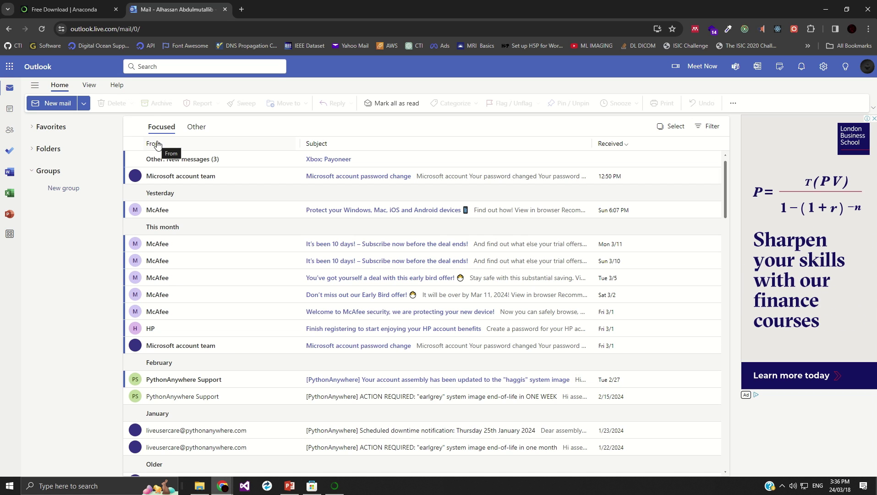
# Step: Open the Microsoft 365 app launcher from the Outlook inbox
pyautogui.click(10, 67)
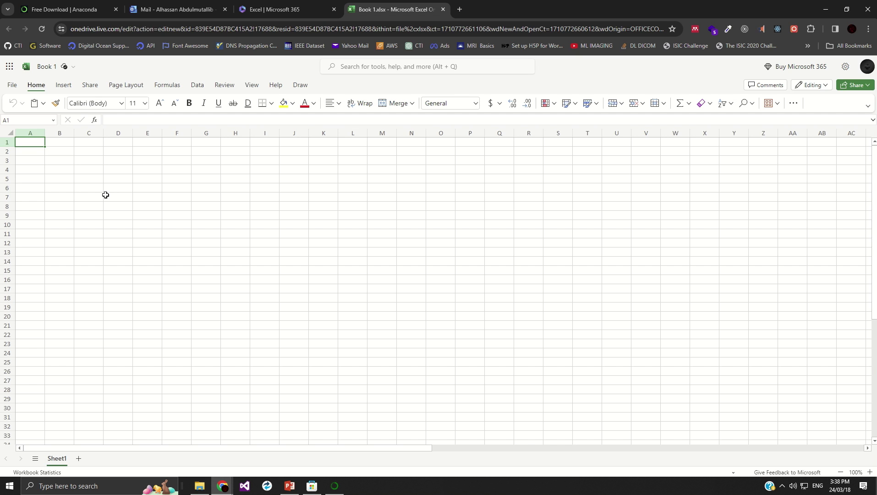
pyautogui.click(65, 160)
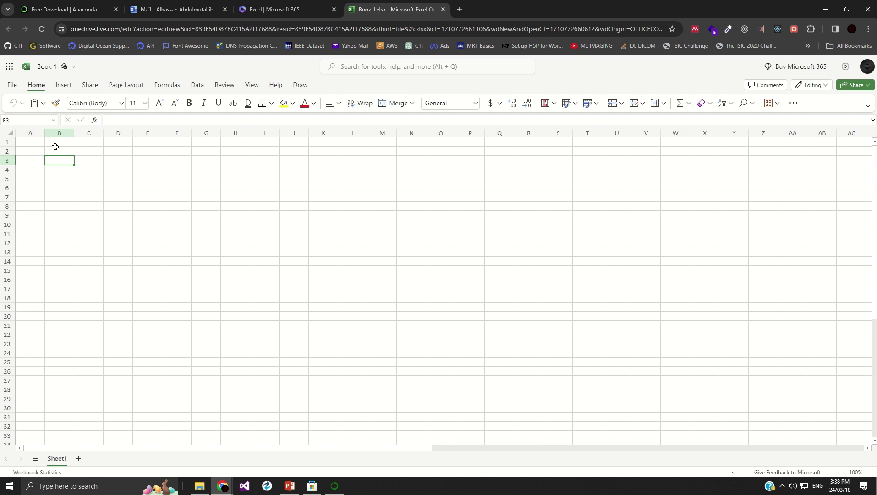
pyautogui.click(55, 147)
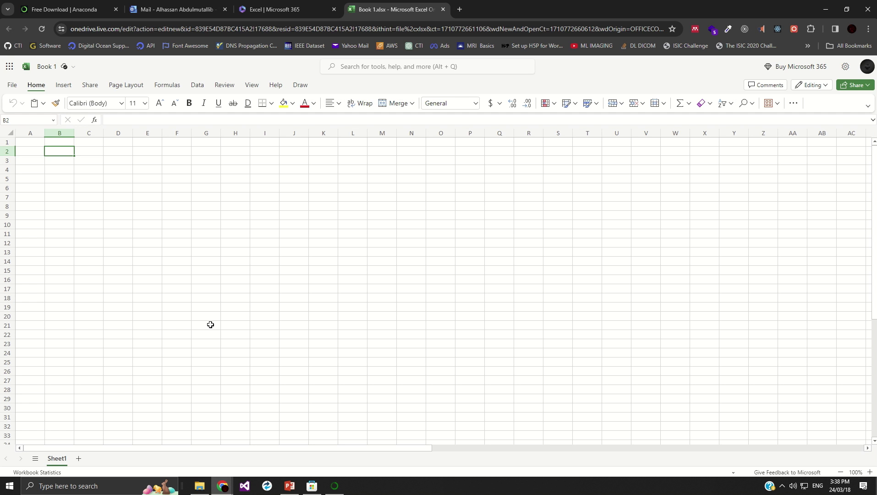
# Step: Switch to the Excel start page tab and open the Microsoft 365 app launcher
pyautogui.click(264, 11)
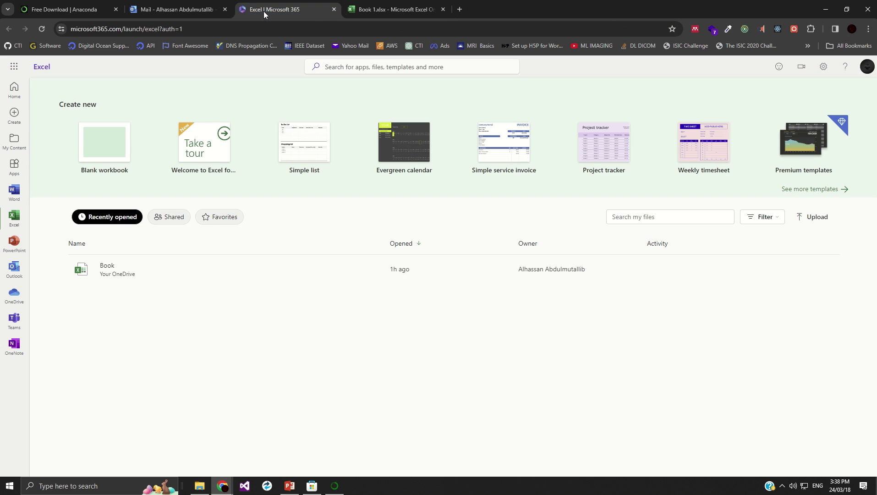
pyautogui.click(10, 67)
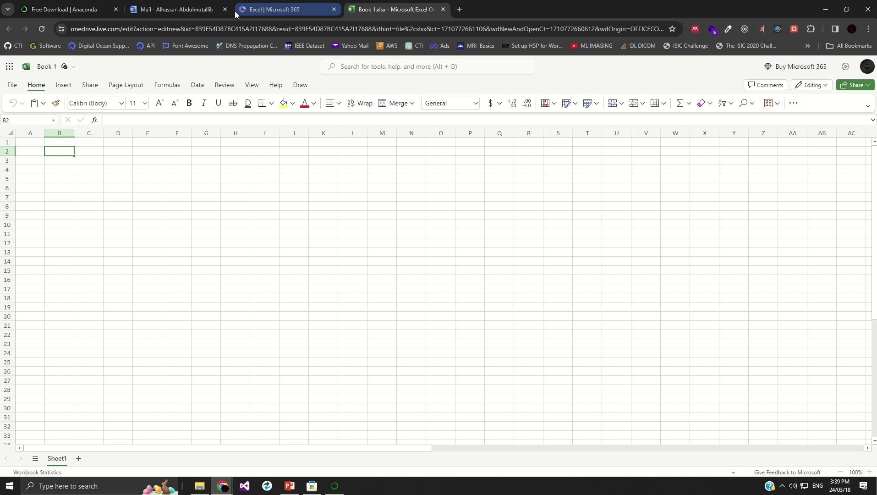
# Step: Select the tableau.com download link on the PowerPoint software slide
pyautogui.click(176, 12)
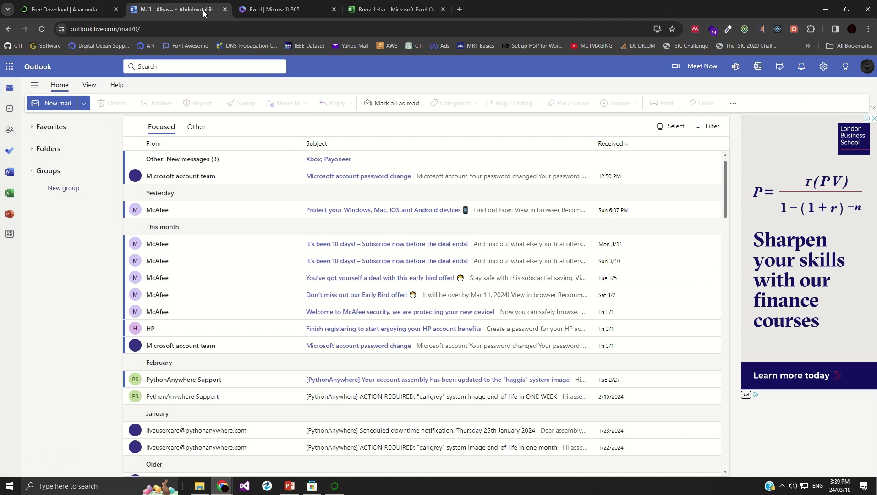
pyautogui.click(289, 485)
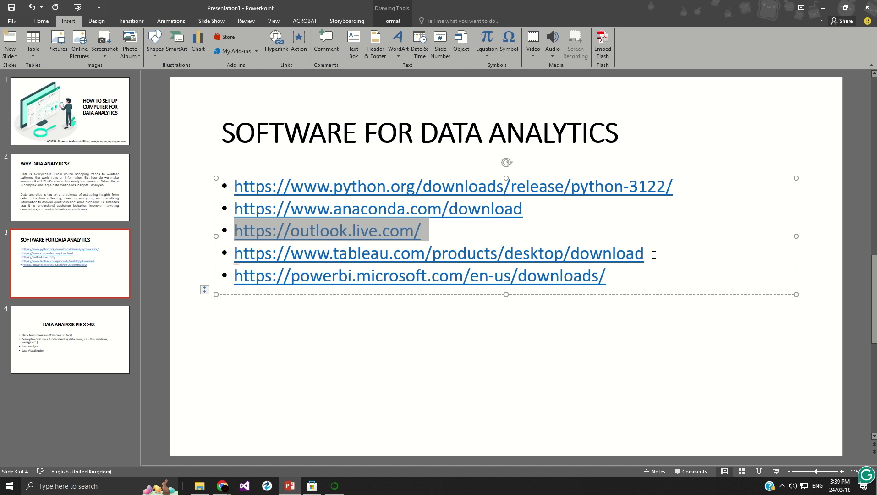
pyautogui.moveTo(653, 252); pyautogui.dragTo(211, 254)
pyautogui.hotkey('ctrl', 'c')
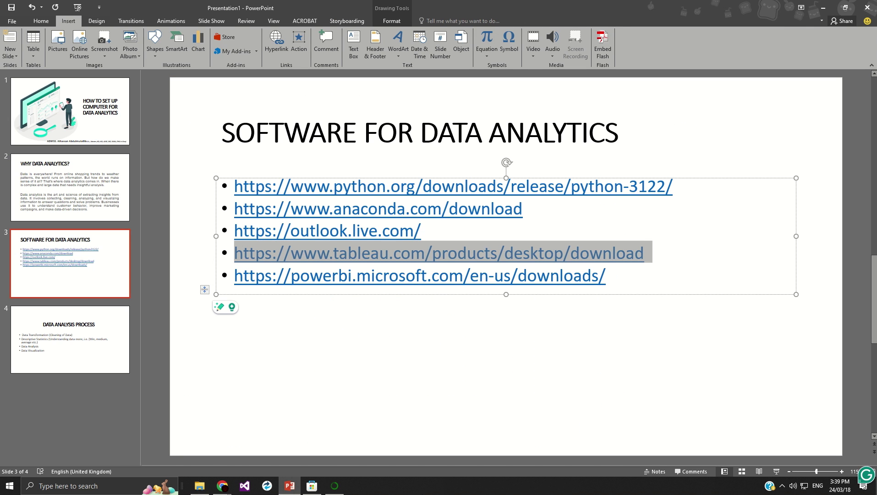
# Step: Load the Tableau Desktop download page in Chrome's Outlook tab
pyautogui.click(282, 455)
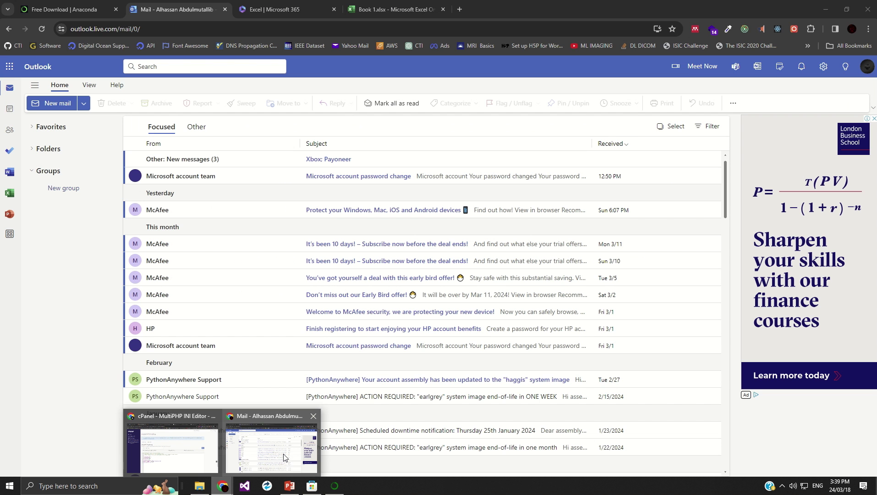
pyautogui.click(238, 29)
pyautogui.hotkey('ctrl', 'v')
pyautogui.press('Return')
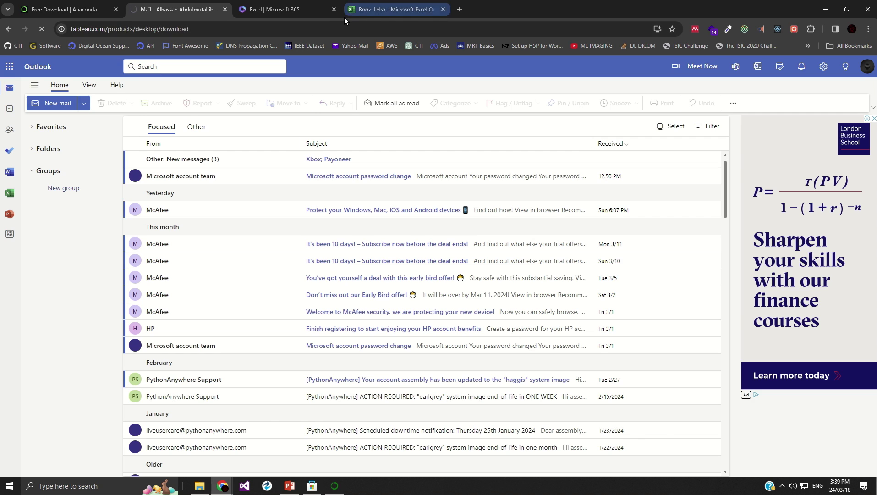
# Step: Close the Excel for the web tab and look over the Tableau Desktop trial form
pyautogui.click(334, 10)
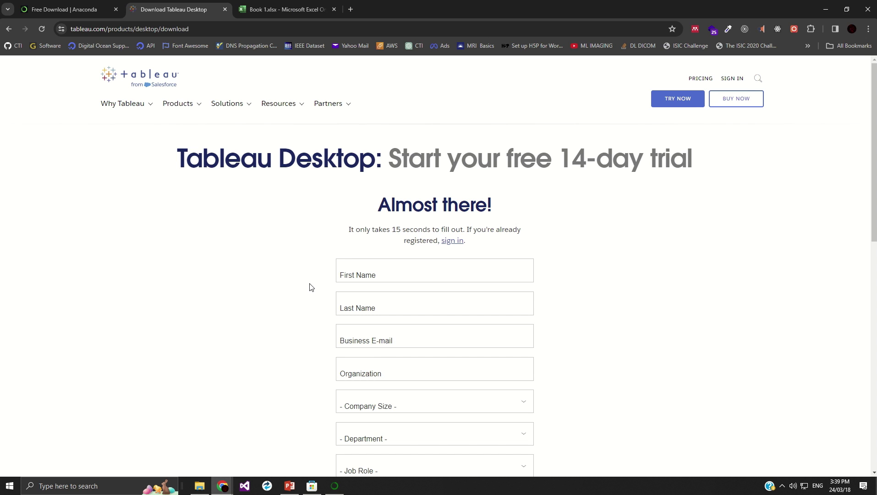
pyautogui.scroll(-7, 311, 287)
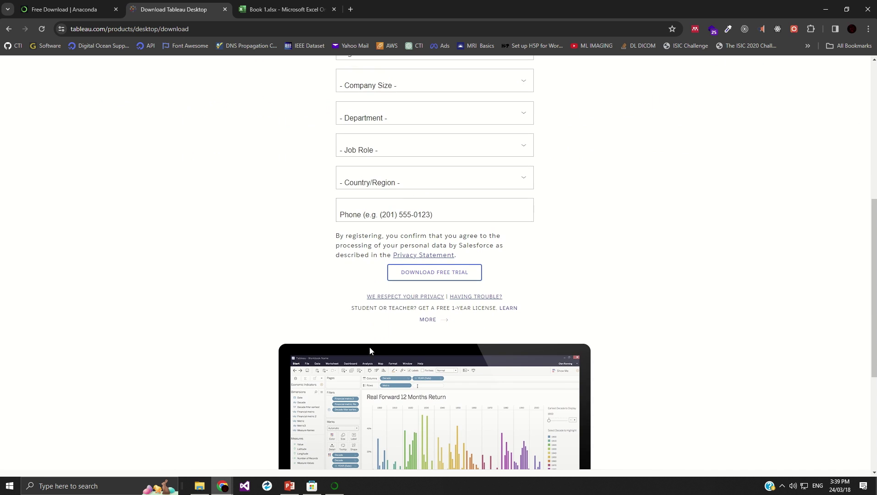
pyautogui.scroll(-3, 370, 349)
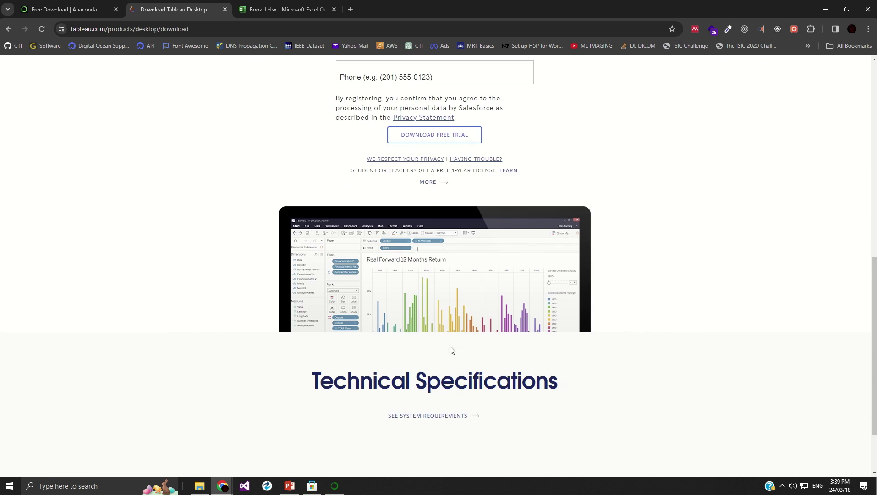
pyautogui.scroll(4, 433, 197)
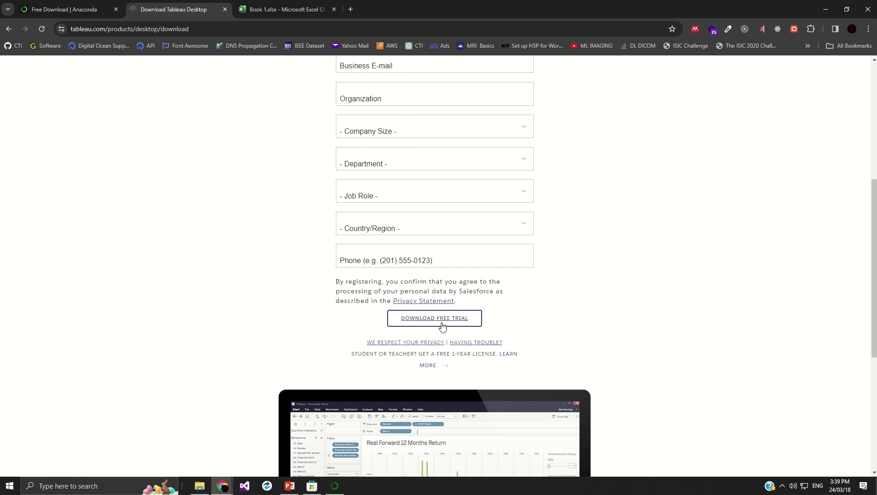
pyautogui.scroll(4, 418, 333)
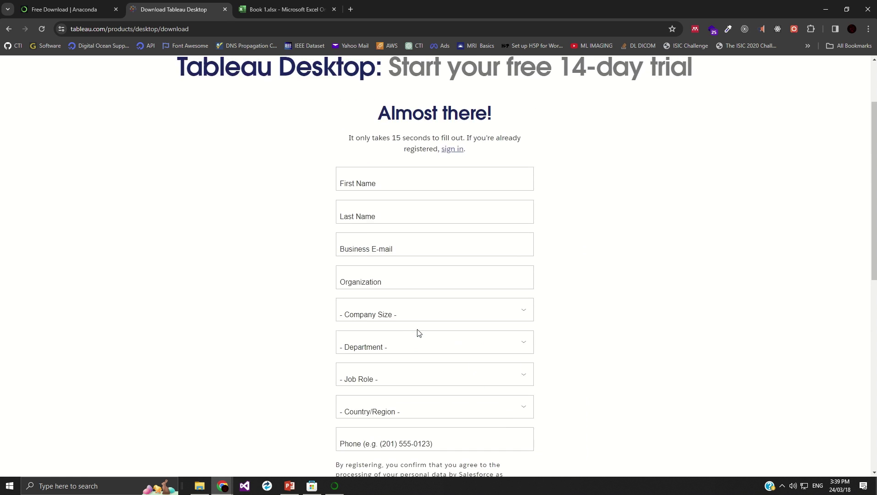
pyautogui.scroll(2, 418, 333)
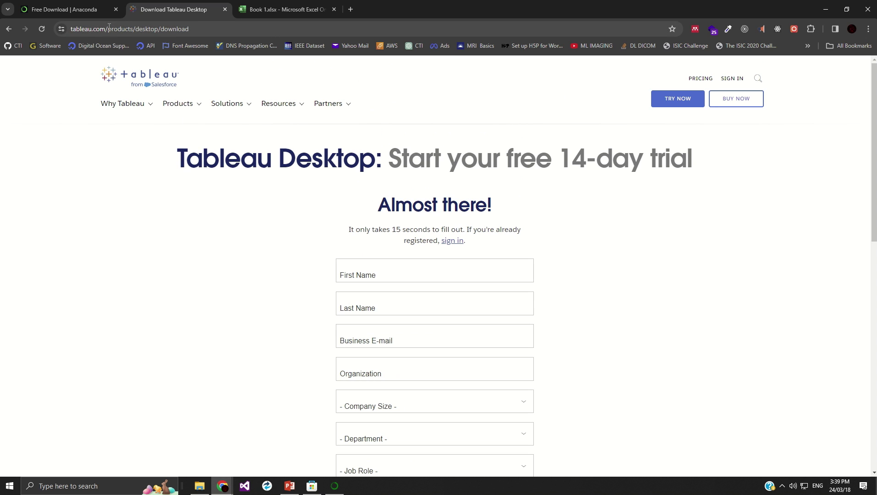
# Step: Copy the Power BI download link from slide 3 and load it in the Tableau tab
pyautogui.click(289, 486)
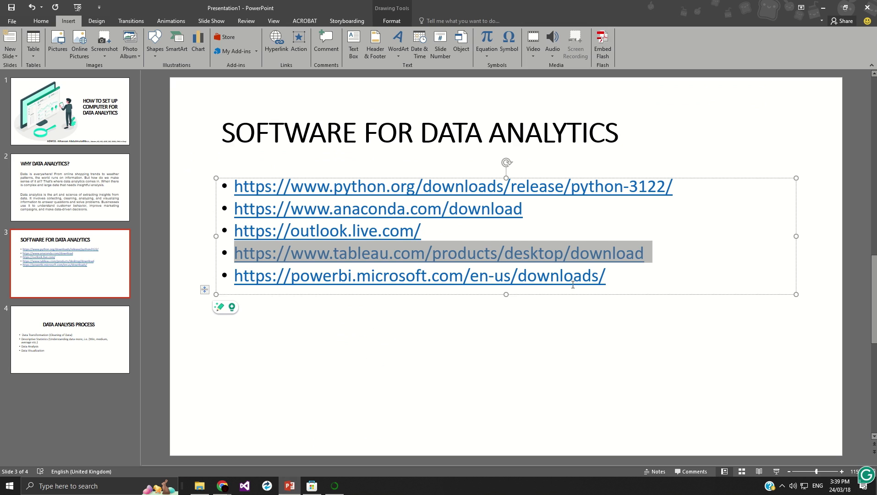
pyautogui.moveTo(614, 274); pyautogui.dragTo(214, 280)
pyautogui.hotkey('ctrl', 'c')
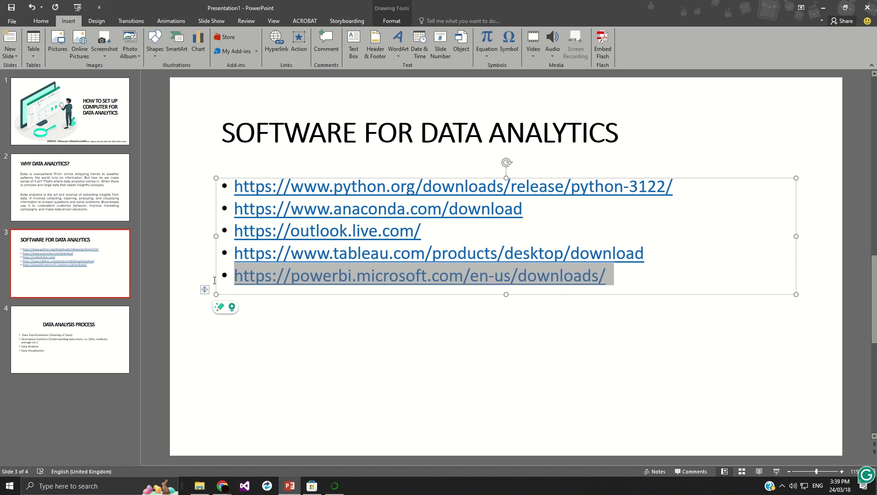
pyautogui.moveTo(224, 488)
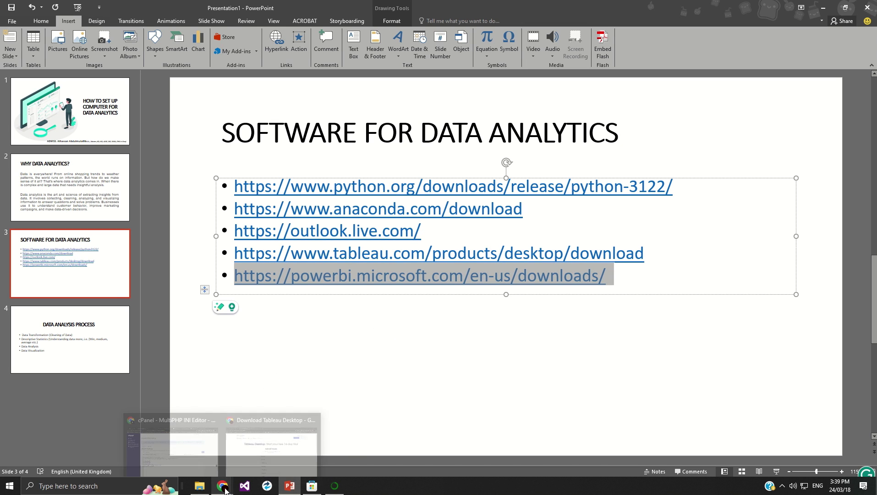
pyautogui.click(273, 442)
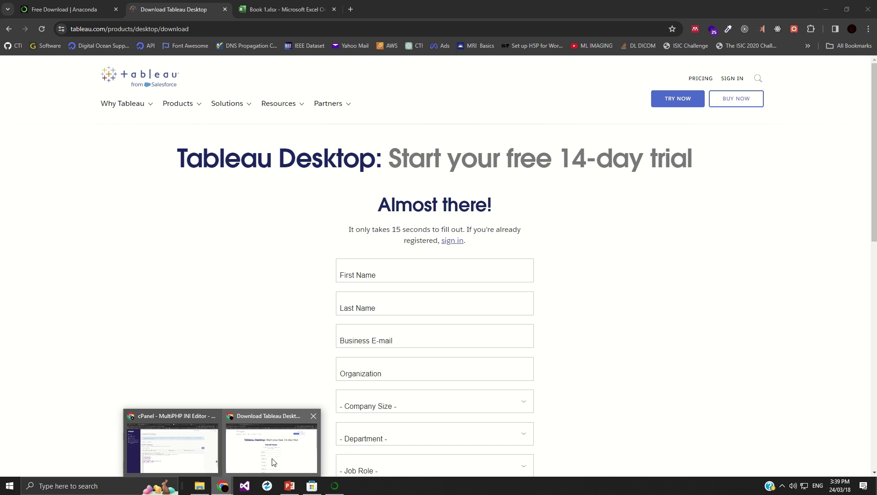
pyautogui.click(177, 30)
pyautogui.hotkey('ctrl', 'v')
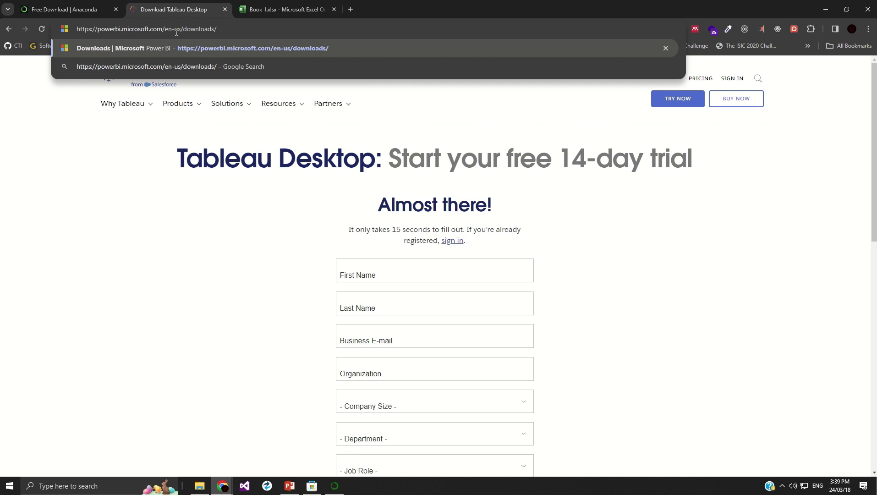
pyautogui.press('Return')
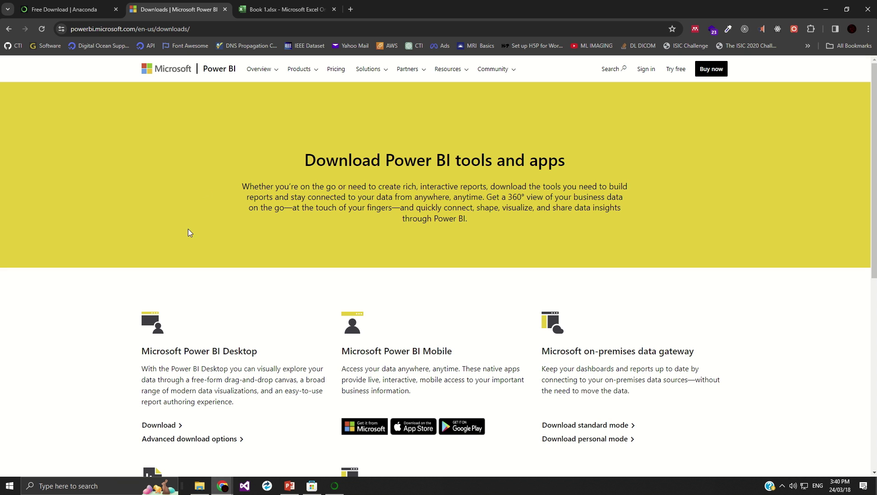
pyautogui.scroll(-1, 188, 230)
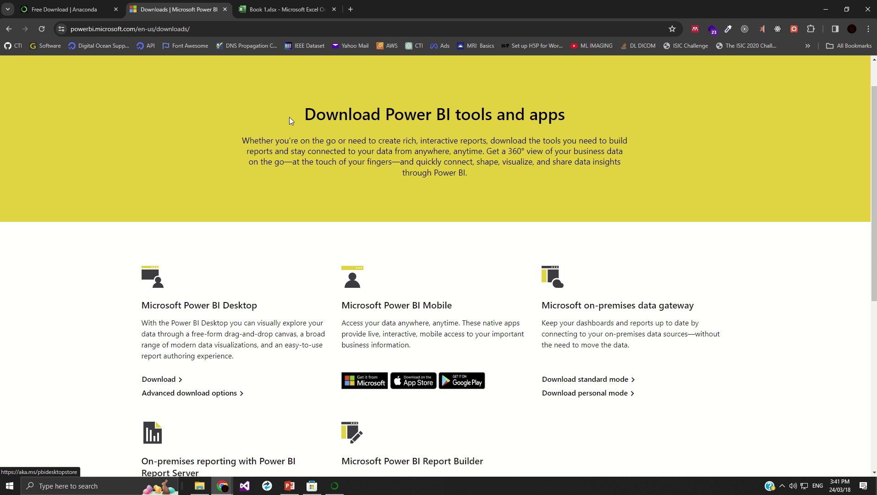
# Step: Return to PowerPoint and show slide 4, "DATA ANALYSIS PROCESS"
pyautogui.click(282, 489)
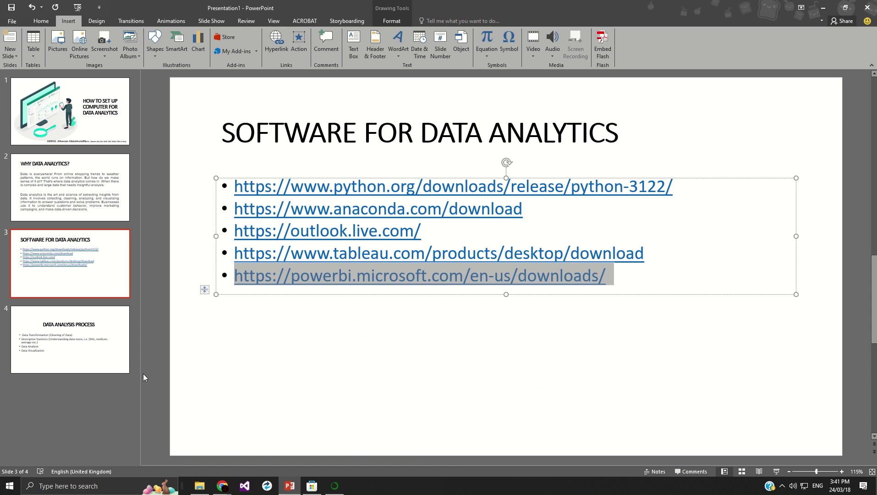
pyautogui.click(89, 340)
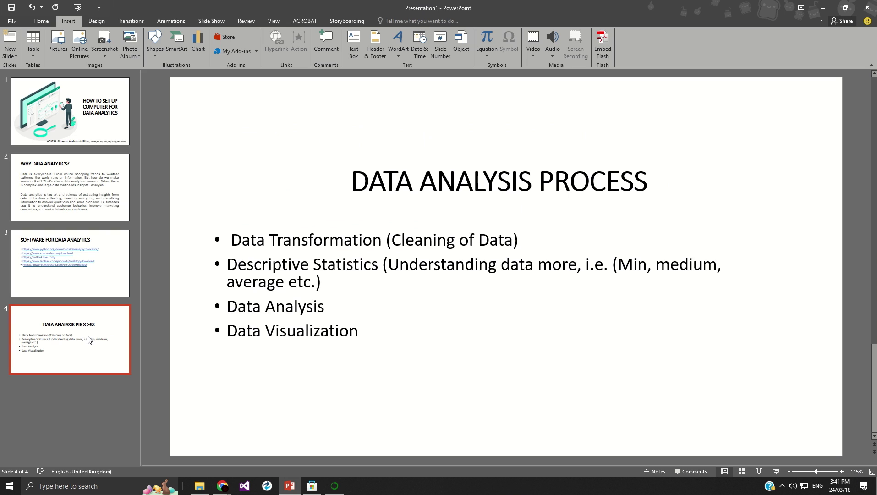